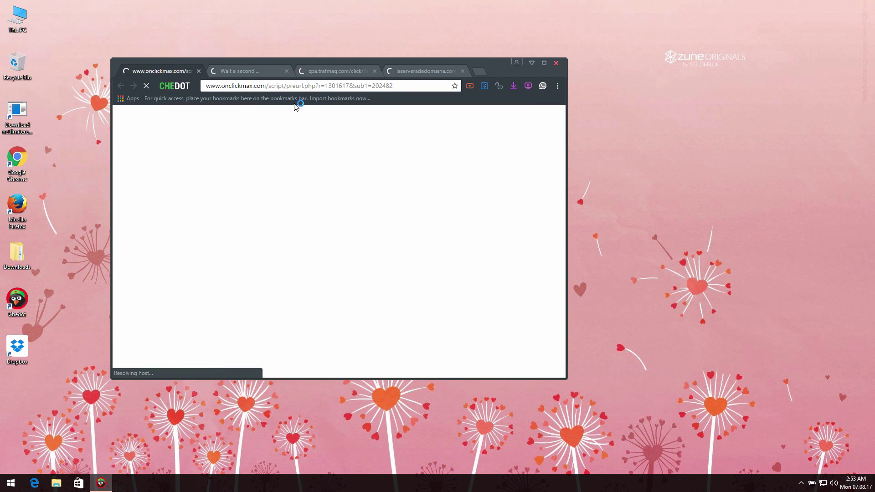
Dismiss the HD Video Player alert, then start a new tab autocompleting to laserveradedomaina.com
{"action": "left_click", "coordinate": [415, 71]}
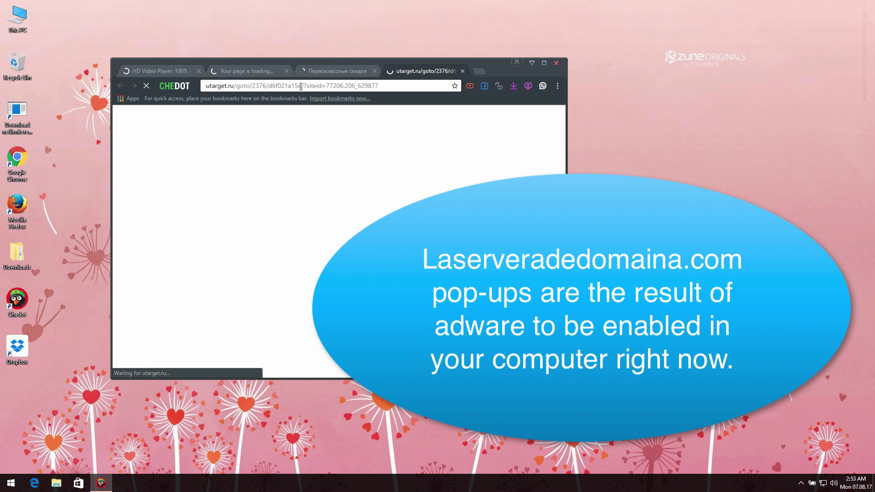
{"action": "left_click", "coordinate": [268, 73]}
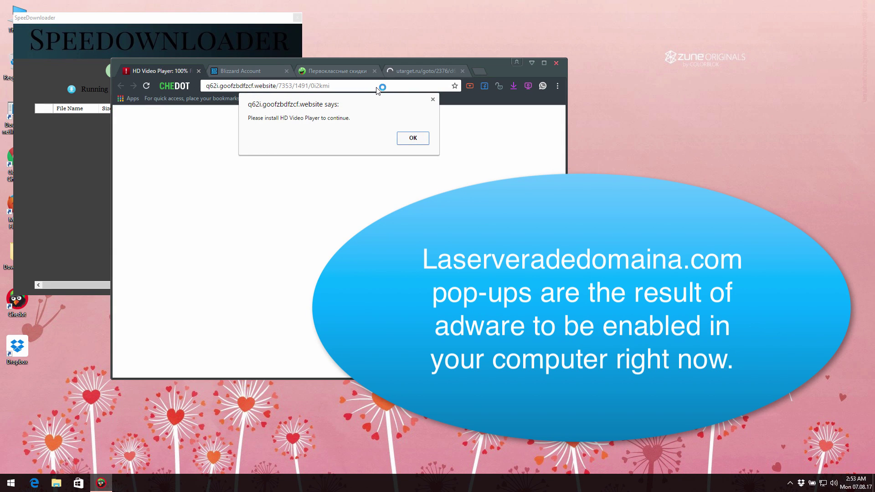
{"action": "left_click", "coordinate": [410, 139]}
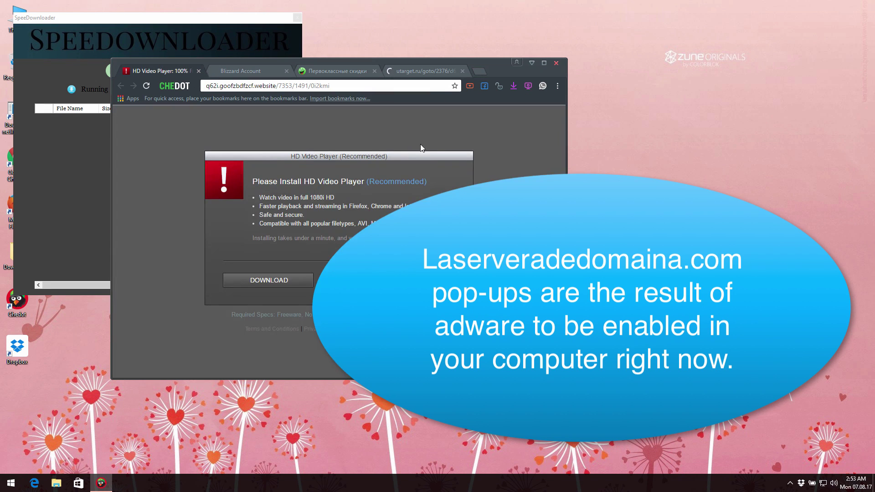
{"action": "left_click", "coordinate": [479, 71]}
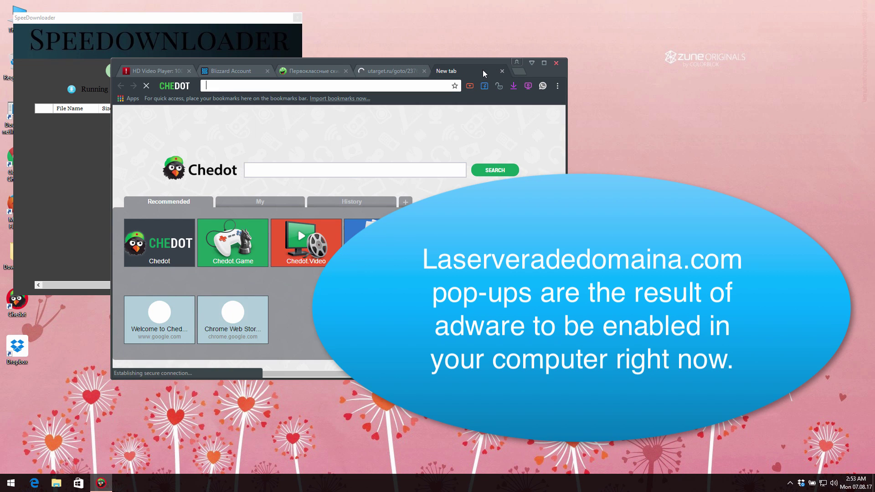
{"action": "type", "text": "l"}
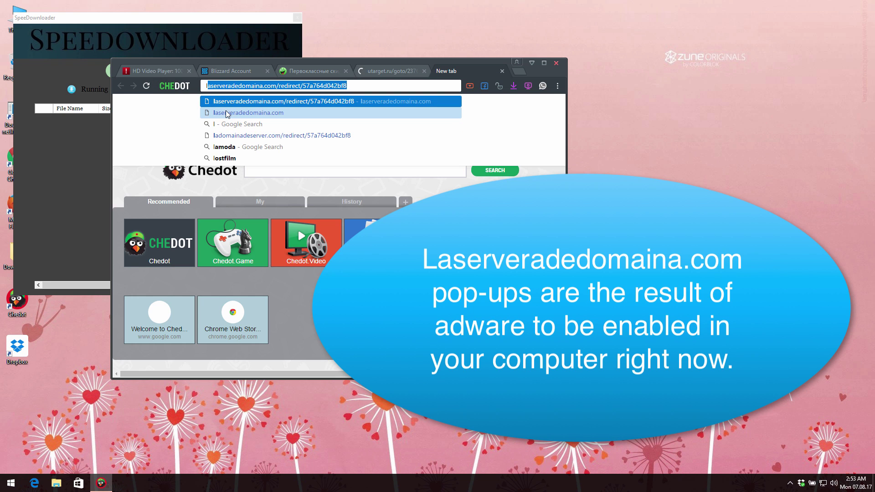
Highlight the laserveradedomaina.com domain in the new tab's address bar
{"action": "left_click_drag", "start_coordinate": [276, 86], "coordinate": [203, 85]}
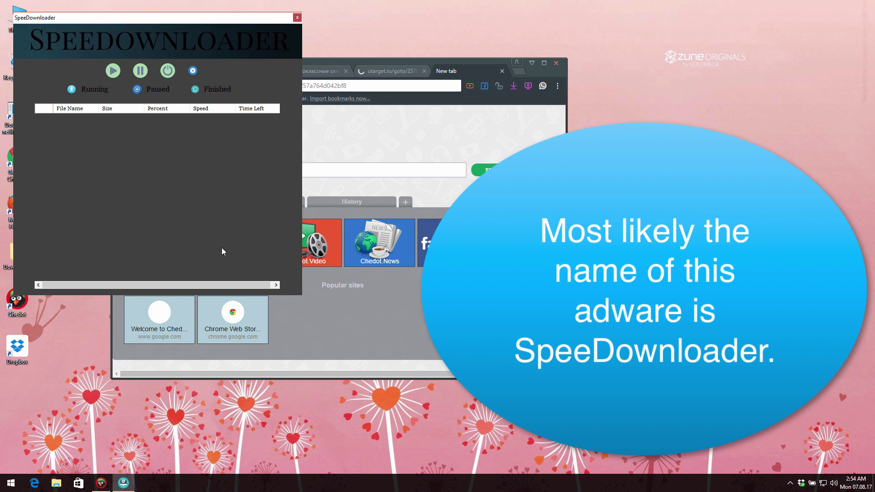
{"action": "right_click", "coordinate": [375, 482]}
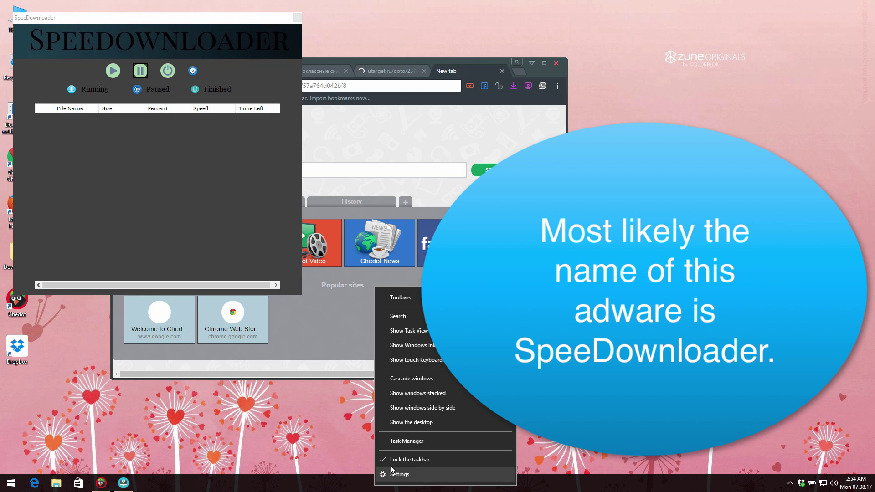
{"action": "left_click", "coordinate": [406, 441]}
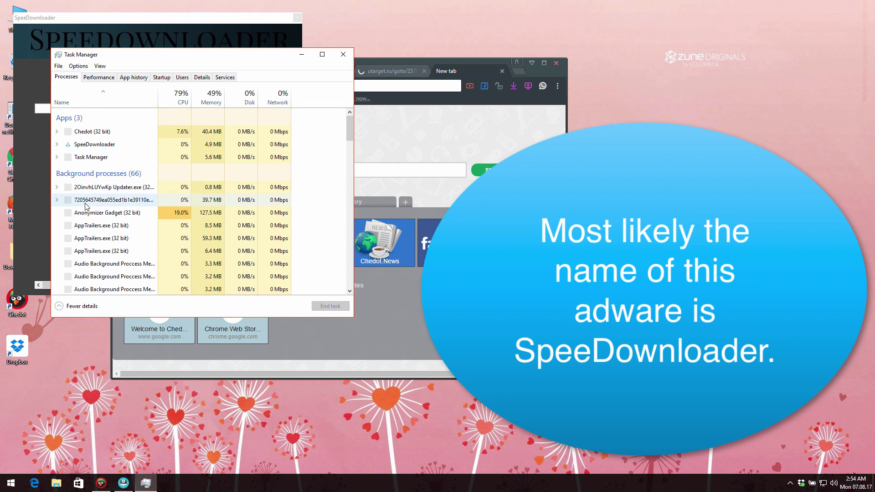
{"action": "scroll", "coordinate": [107, 168], "scroll_direction": "down", "scroll_amount": 1}
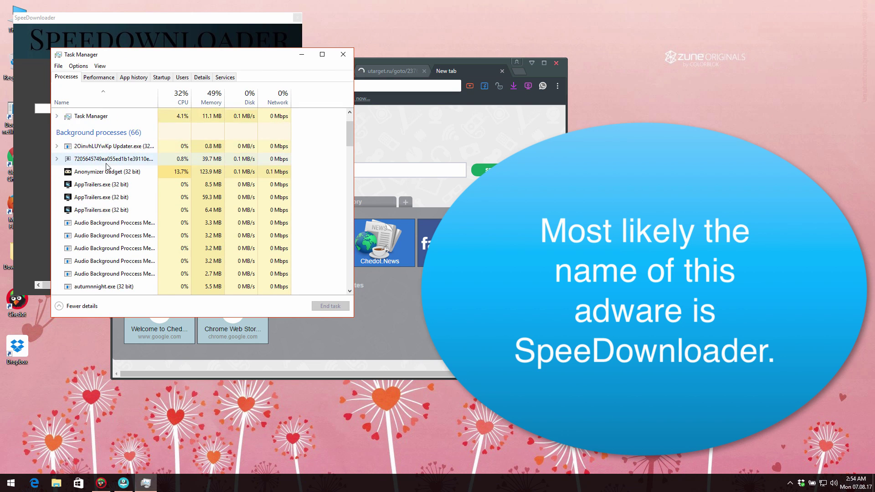
{"action": "scroll", "coordinate": [106, 166], "scroll_direction": "down", "scroll_amount": 4}
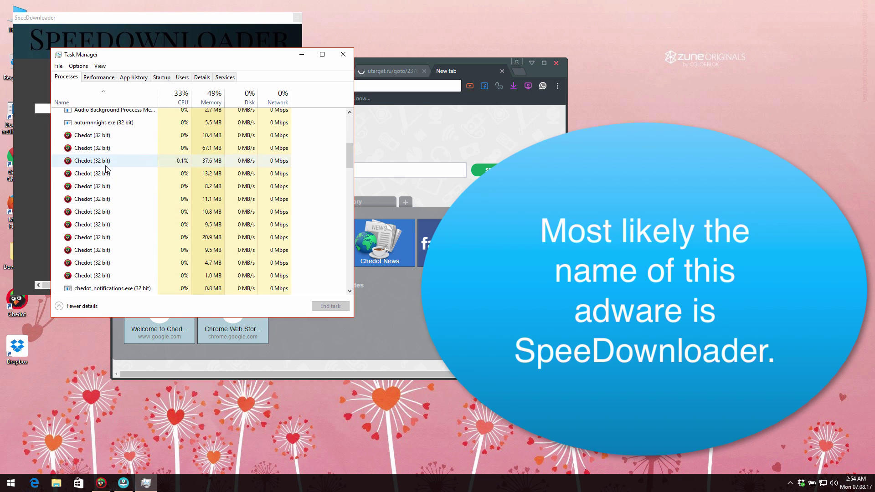
{"action": "scroll", "coordinate": [104, 174], "scroll_direction": "down", "scroll_amount": 7}
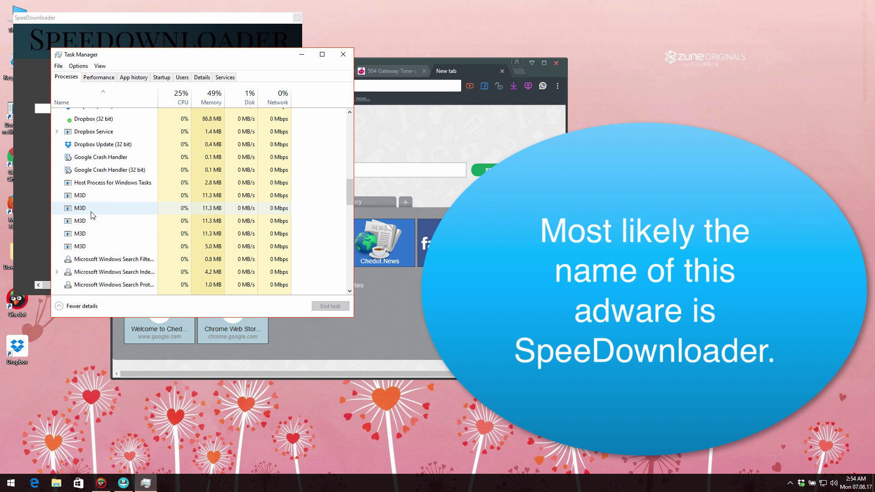
{"action": "left_click", "coordinate": [87, 196]}
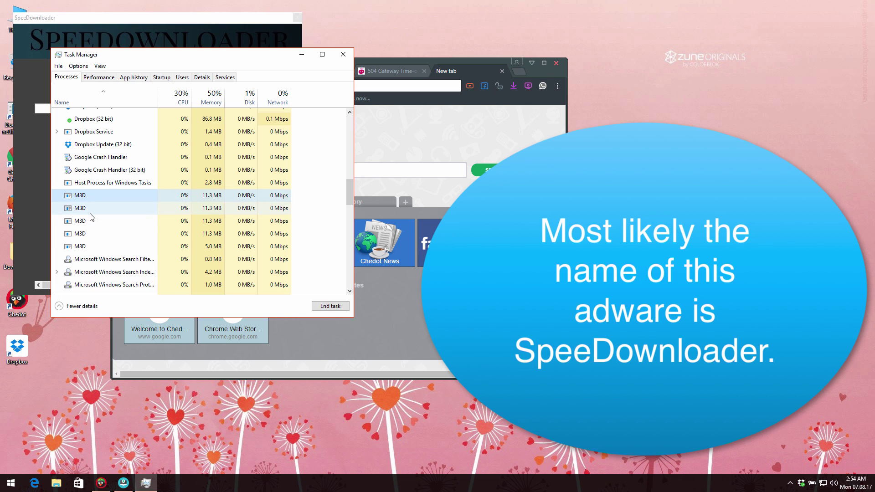
{"action": "left_click", "coordinate": [91, 208]}
{"action": "left_click", "coordinate": [90, 221]}
{"action": "left_click", "coordinate": [90, 234]}
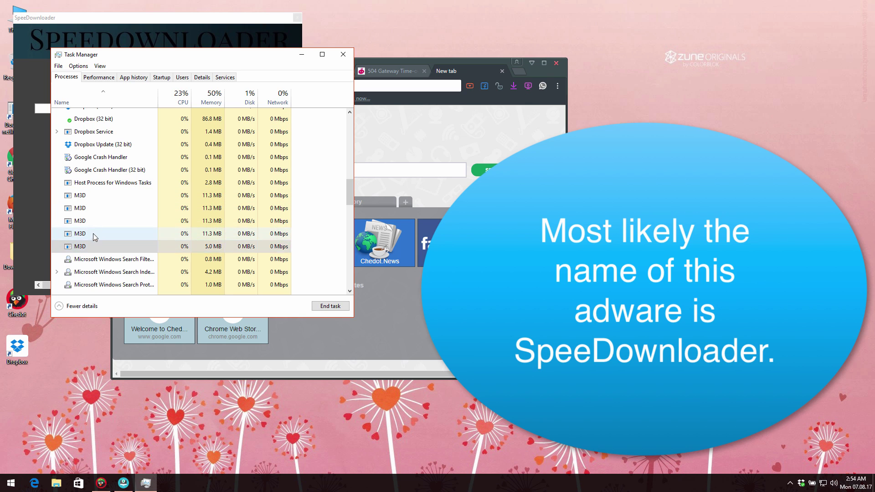
{"action": "left_click", "coordinate": [94, 221]}
{"action": "left_click", "coordinate": [97, 209]}
{"action": "left_click", "coordinate": [97, 196]}
{"action": "scroll", "coordinate": [88, 219], "scroll_direction": "down", "scroll_amount": 5}
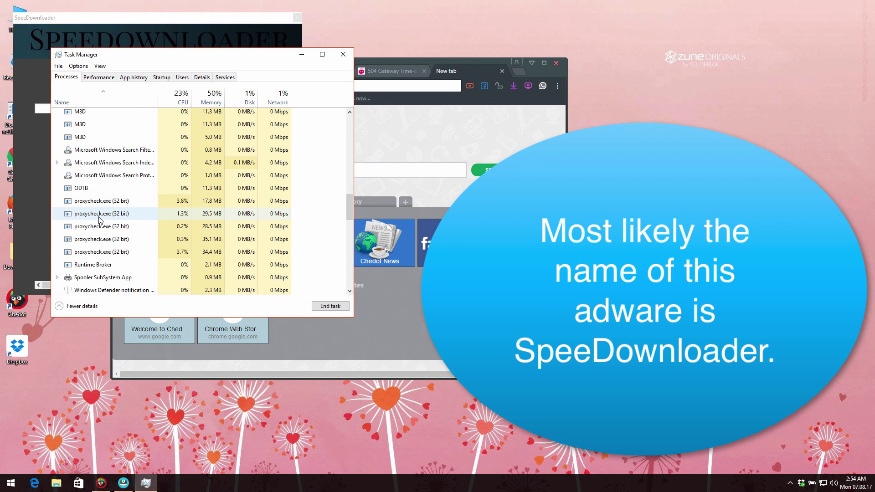
{"action": "scroll", "coordinate": [100, 221], "scroll_direction": "down", "scroll_amount": 1}
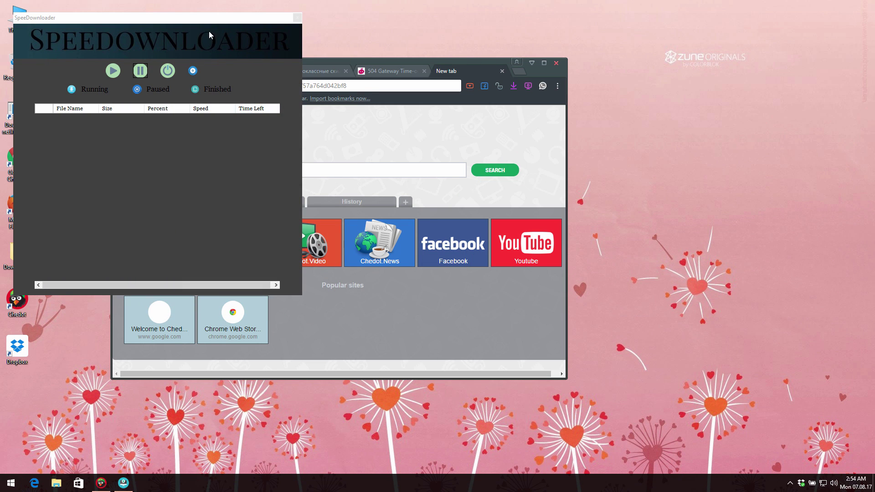
Switch between Chedot and SpeeDownloader, leaving Chedot in front with the redirect address
{"action": "left_click", "coordinate": [429, 58]}
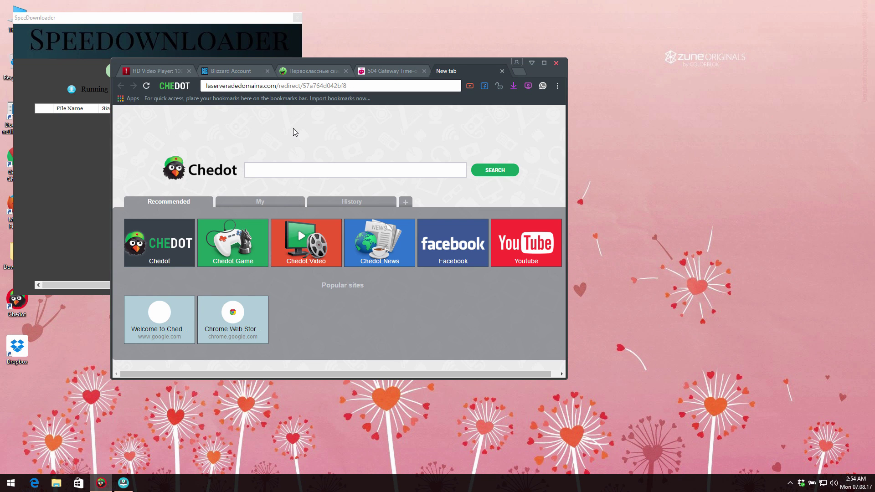
{"action": "left_click", "coordinate": [47, 21]}
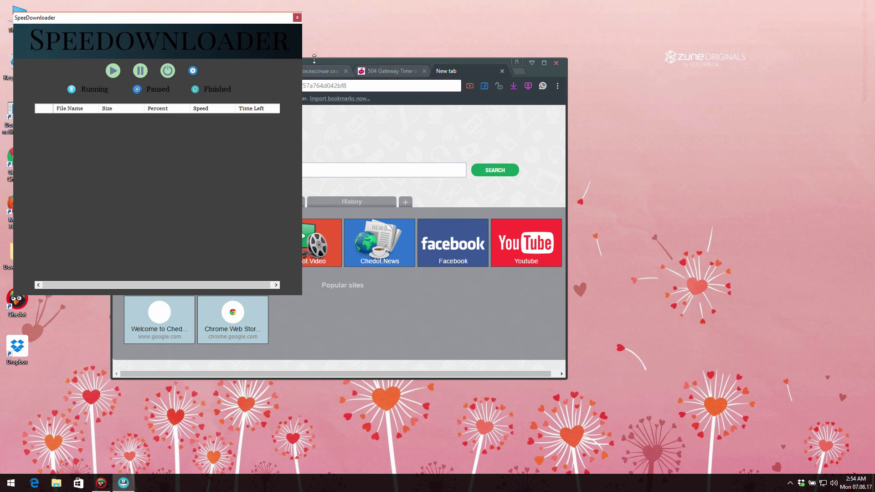
{"action": "left_click", "coordinate": [410, 157]}
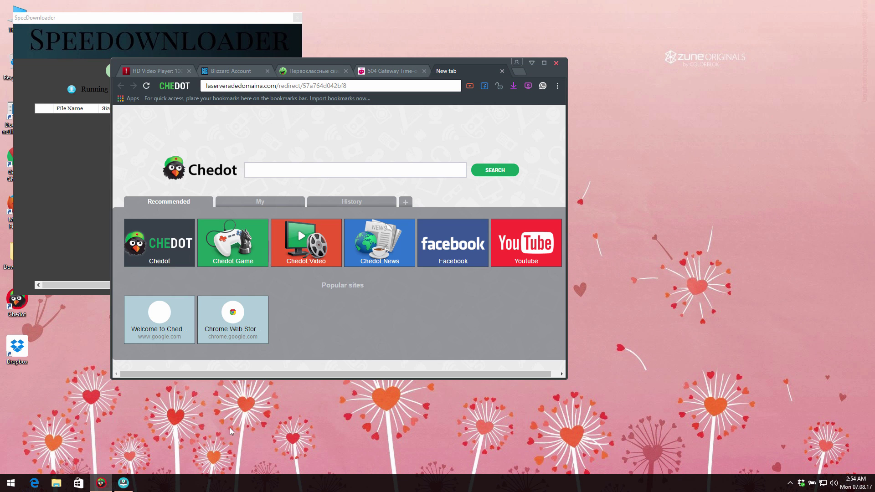
Open Task Manager from the taskbar and scroll to the running M3D and Dropbox processes
{"action": "right_click", "coordinate": [243, 482]}
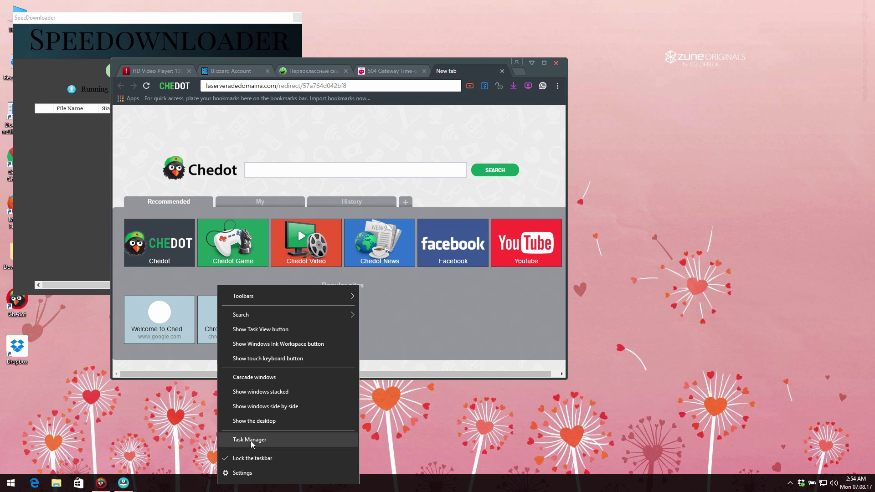
{"action": "left_click", "coordinate": [251, 441]}
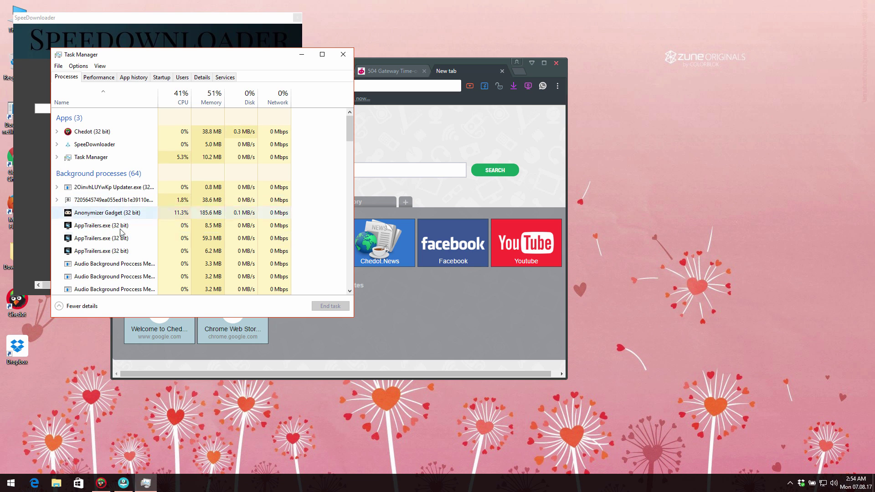
{"action": "scroll", "coordinate": [109, 235], "scroll_direction": "down", "scroll_amount": 3}
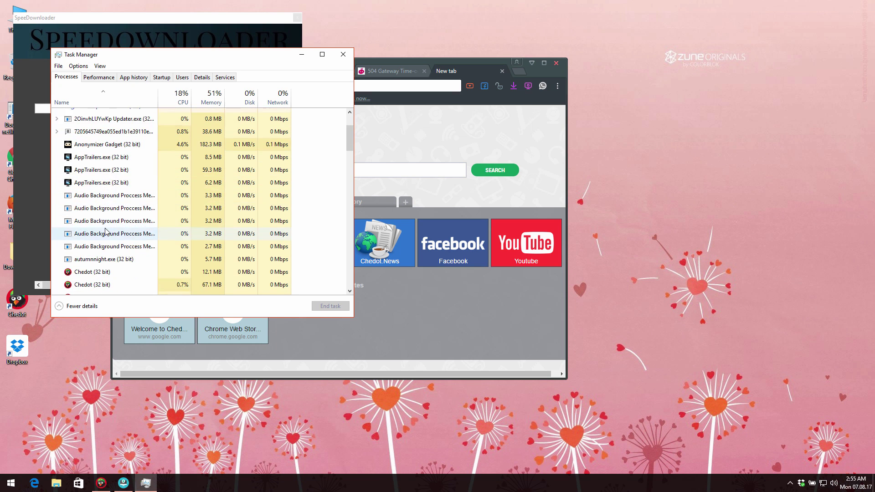
{"action": "scroll", "coordinate": [106, 231], "scroll_direction": "down", "scroll_amount": 5}
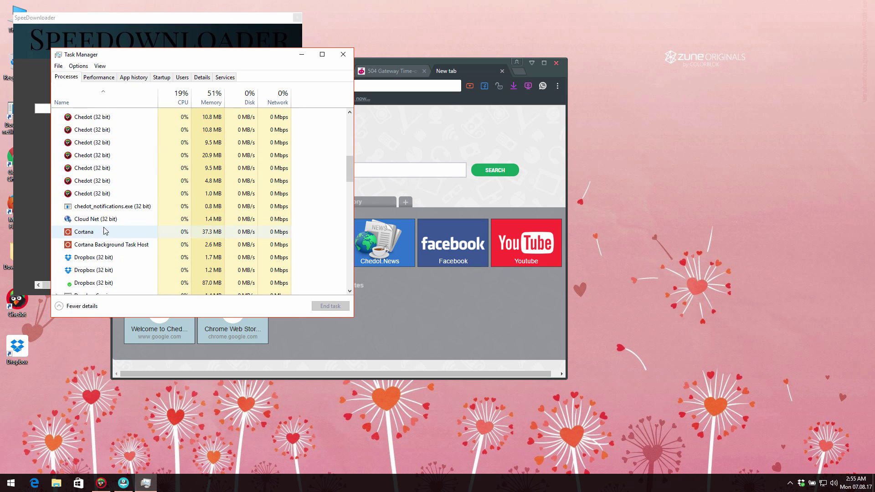
{"action": "scroll", "coordinate": [104, 231], "scroll_direction": "down", "scroll_amount": 3}
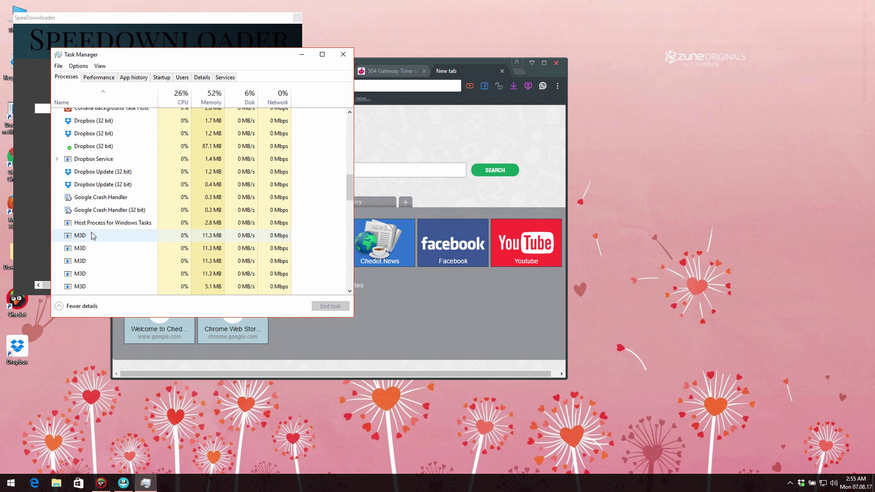
{"action": "scroll", "coordinate": [78, 241], "scroll_direction": "down", "scroll_amount": 1}
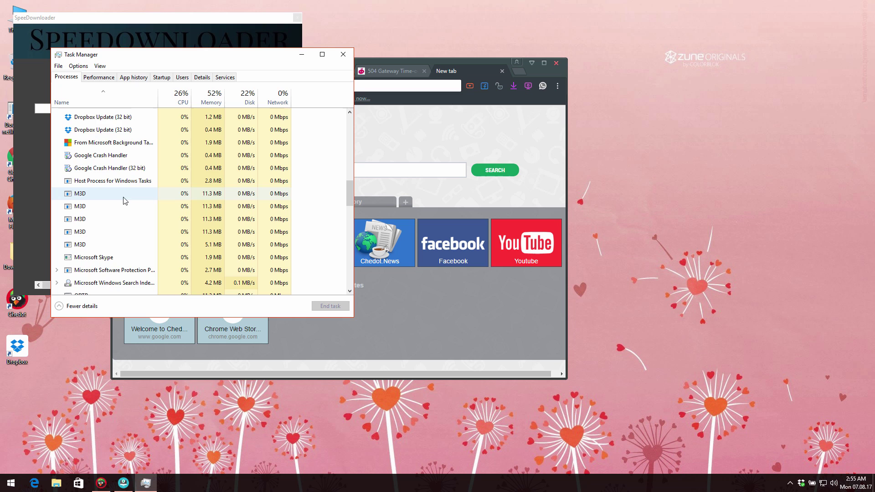
Close Task Manager, highlight the laserveradedomaina.com domain twice, then bring SpeeDownloader forward
{"action": "left_click", "coordinate": [347, 54]}
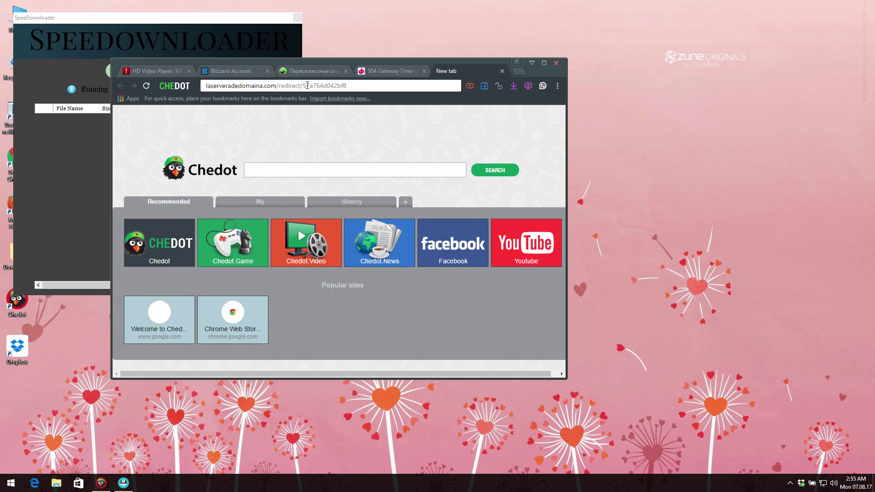
{"action": "left_click_drag", "start_coordinate": [275, 86], "coordinate": [206, 85]}
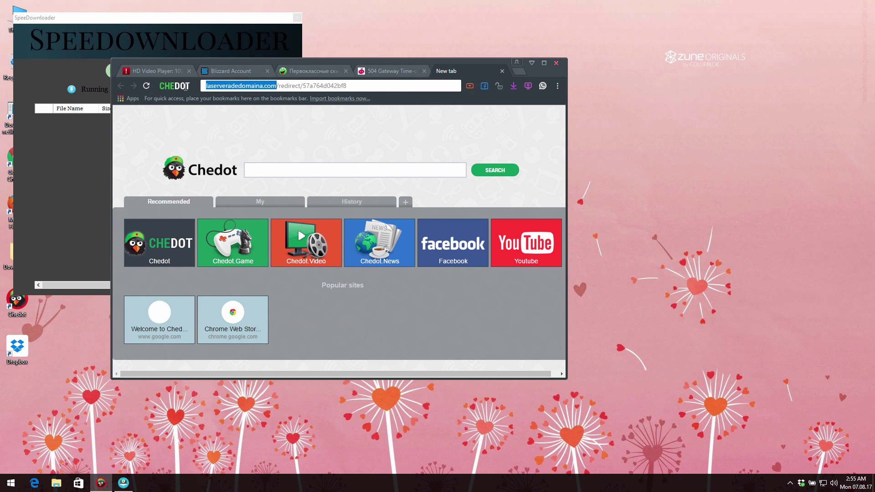
{"action": "left_click", "coordinate": [211, 88]}
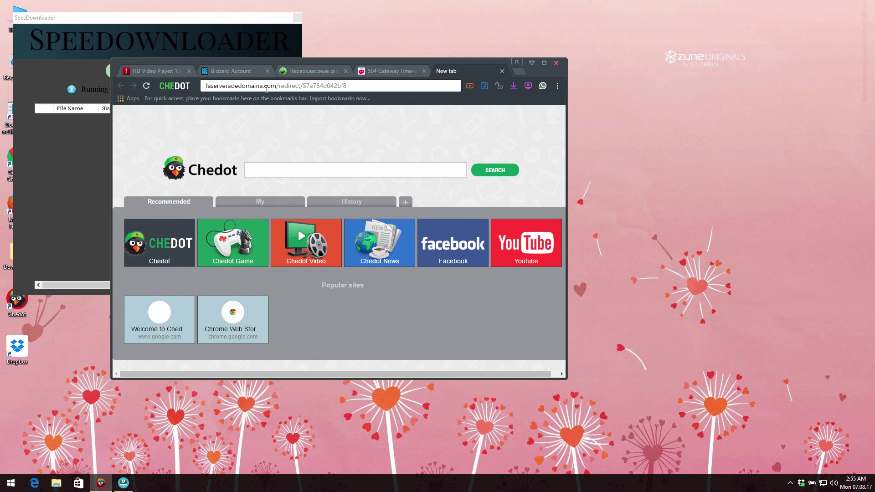
{"action": "left_click_drag", "start_coordinate": [275, 86], "coordinate": [205, 85]}
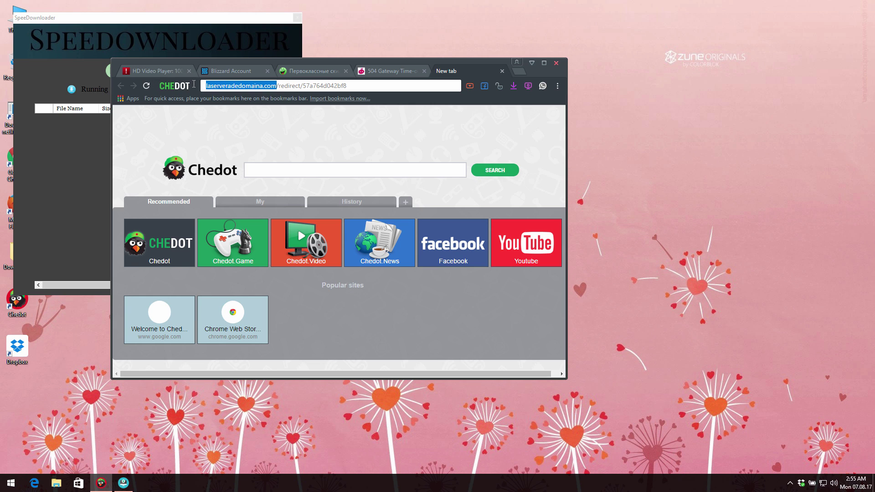
{"action": "left_click", "coordinate": [248, 119]}
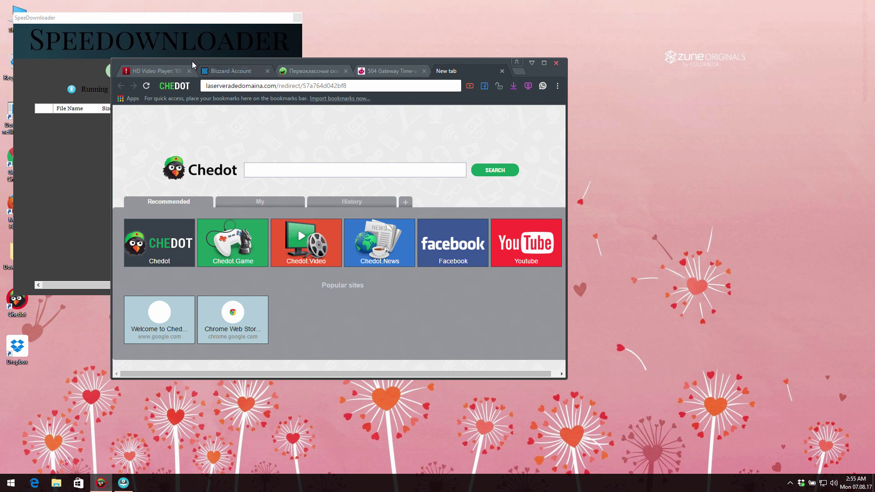
{"action": "left_click", "coordinate": [41, 24]}
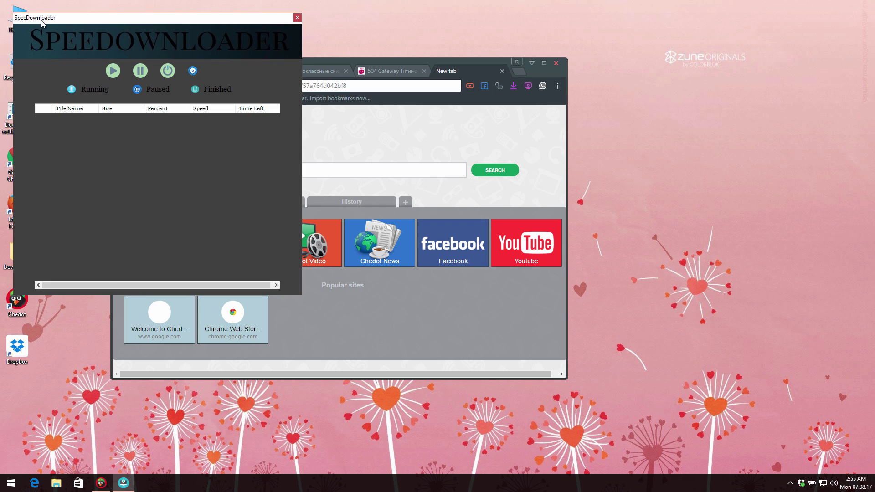
Close SpeeDownloader and open Control Panel's list of installed programs
{"action": "left_click", "coordinate": [298, 19]}
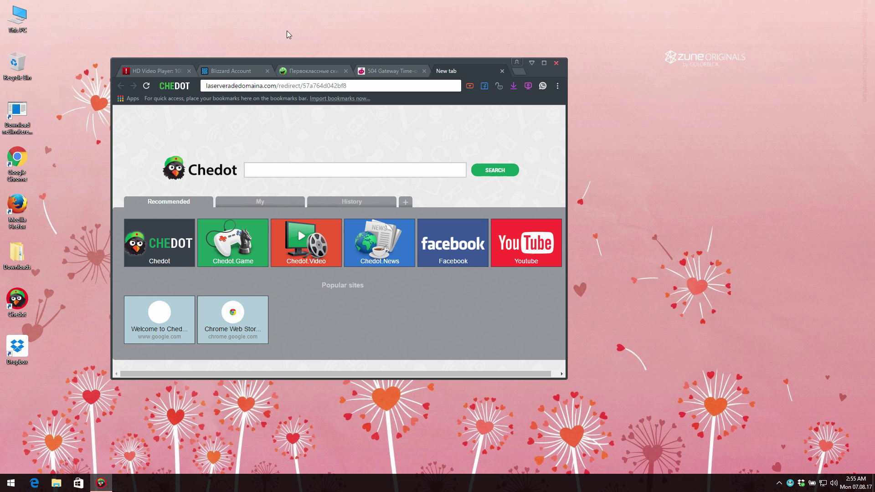
{"action": "right_click", "coordinate": [14, 488]}
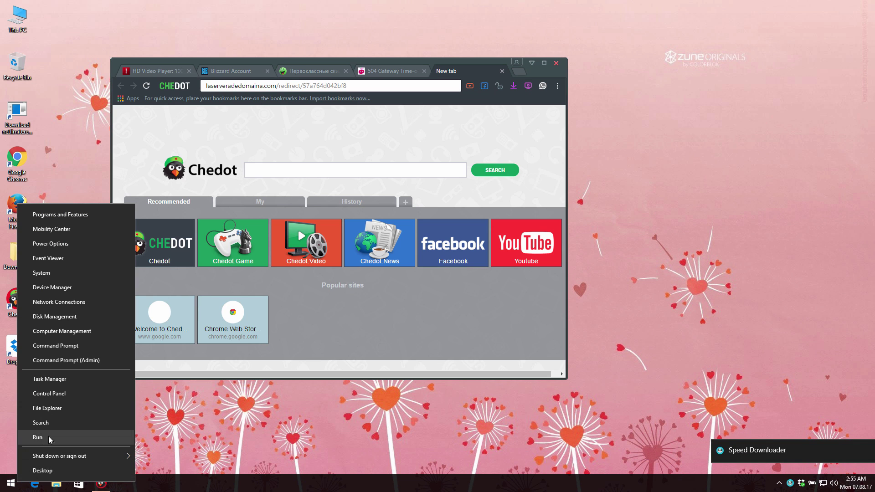
{"action": "left_click", "coordinate": [71, 394]}
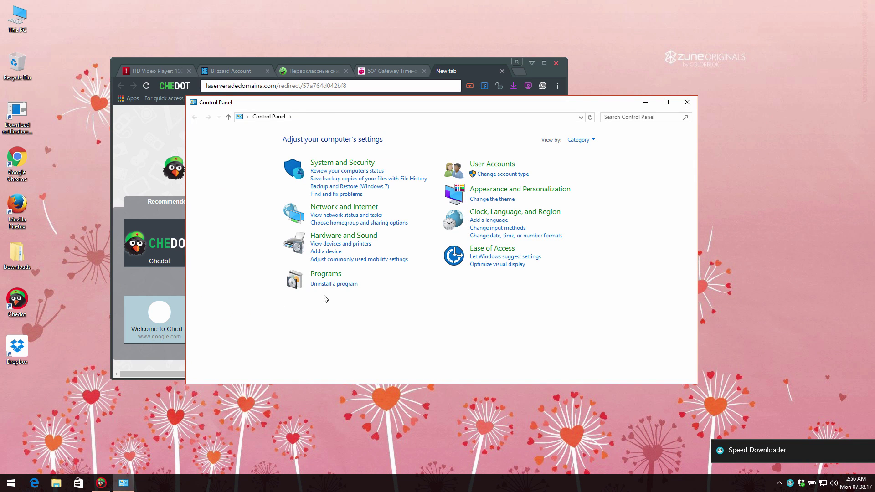
{"action": "left_click", "coordinate": [329, 285]}
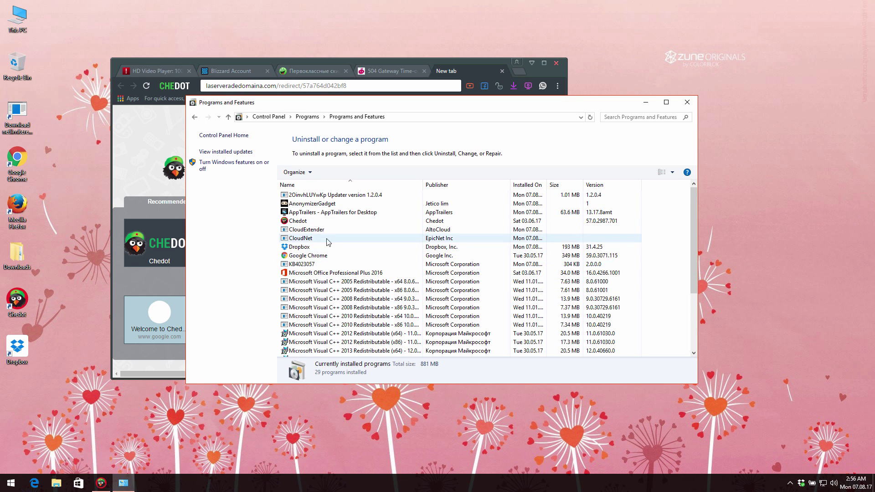
Uninstall SDownloader version 1.0 and confirm its removal
{"action": "scroll", "coordinate": [307, 301], "scroll_direction": "down", "scroll_amount": 4}
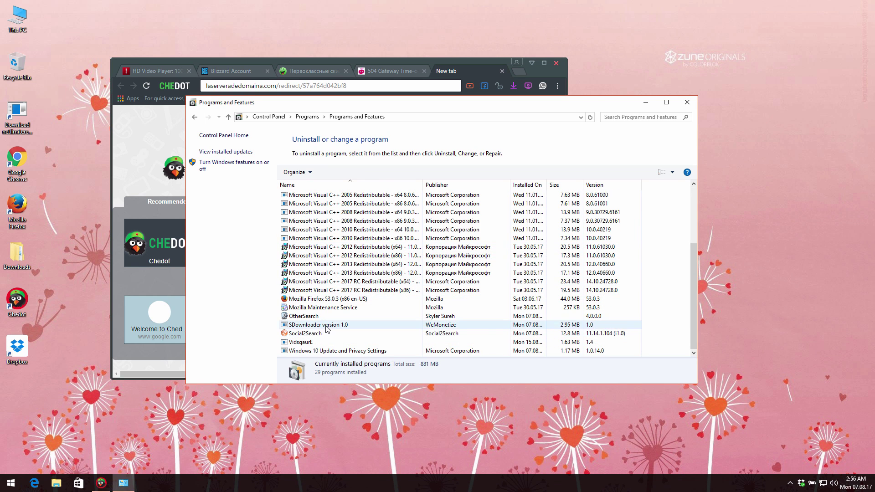
{"action": "left_click", "coordinate": [339, 325]}
{"action": "right_click", "coordinate": [339, 326]}
{"action": "left_click", "coordinate": [365, 335]}
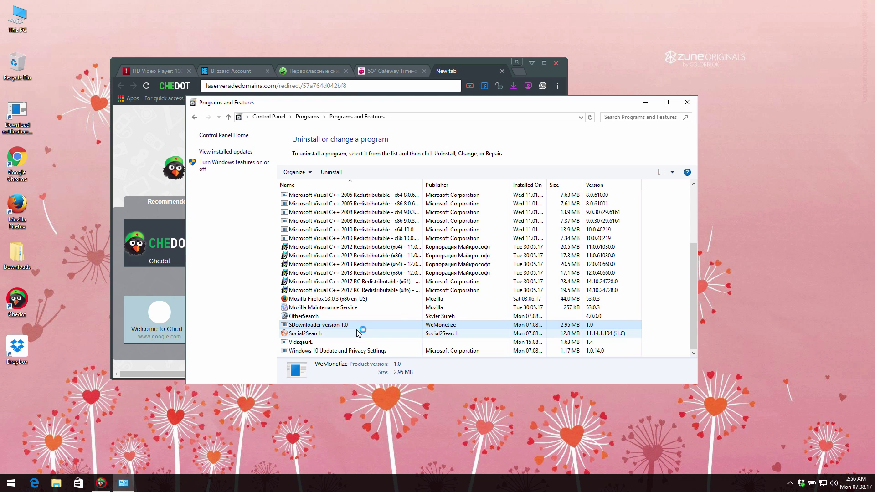
{"action": "left_click", "coordinate": [475, 273]}
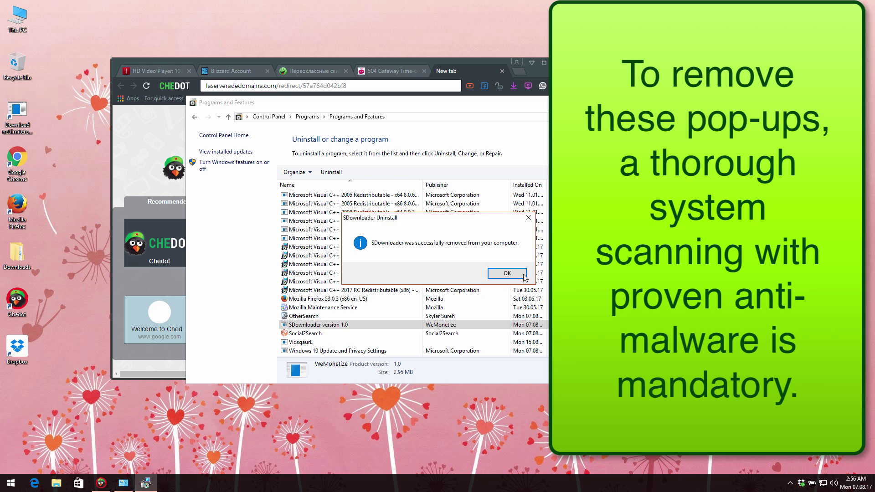
Dismiss the success message, close Programs and Features, and check Task Manager for leftover M3D processes
{"action": "left_click", "coordinate": [507, 273]}
{"action": "key", "text": "alt+F4"}
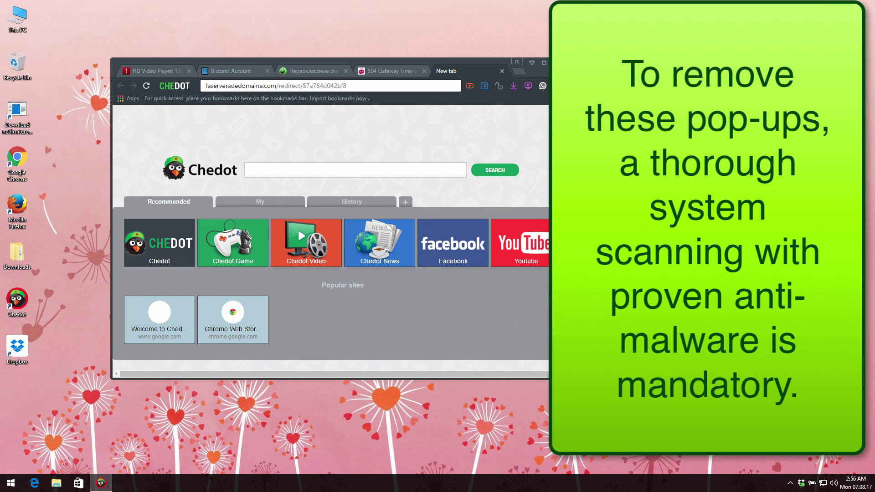
{"action": "right_click", "coordinate": [255, 483]}
{"action": "left_click", "coordinate": [299, 442]}
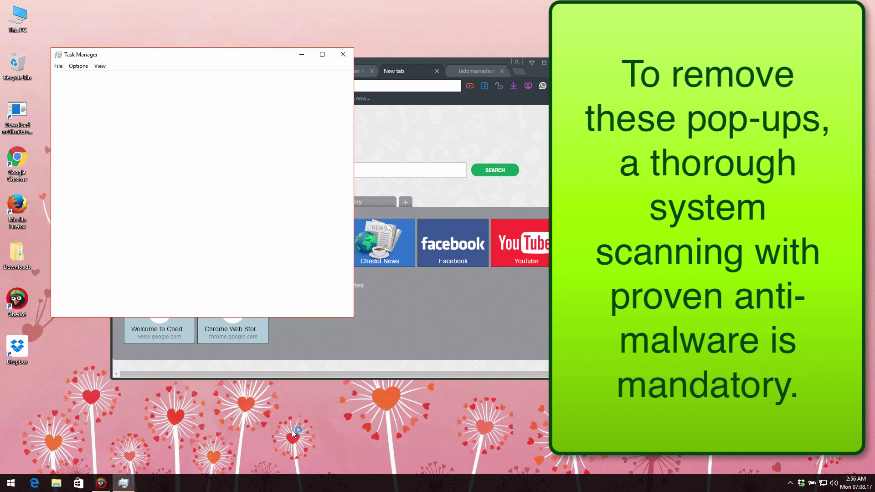
{"action": "scroll", "coordinate": [117, 242], "scroll_direction": "down", "scroll_amount": 7}
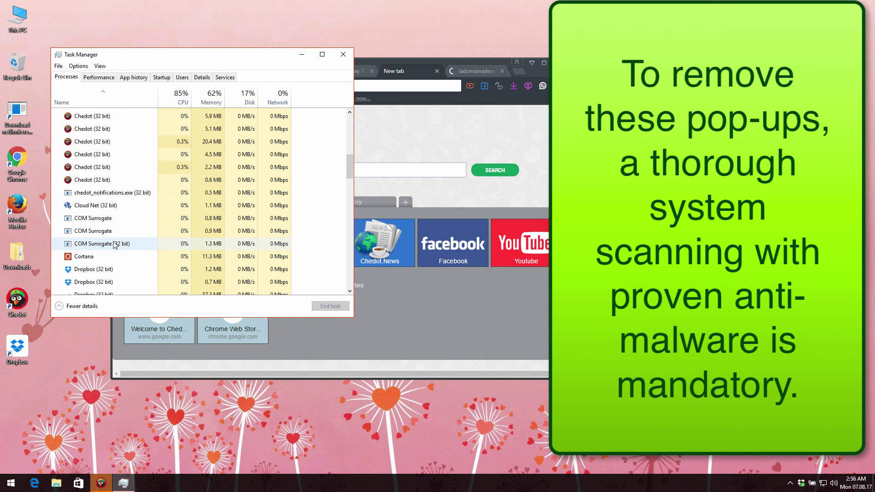
{"action": "scroll", "coordinate": [114, 245], "scroll_direction": "down", "scroll_amount": 5}
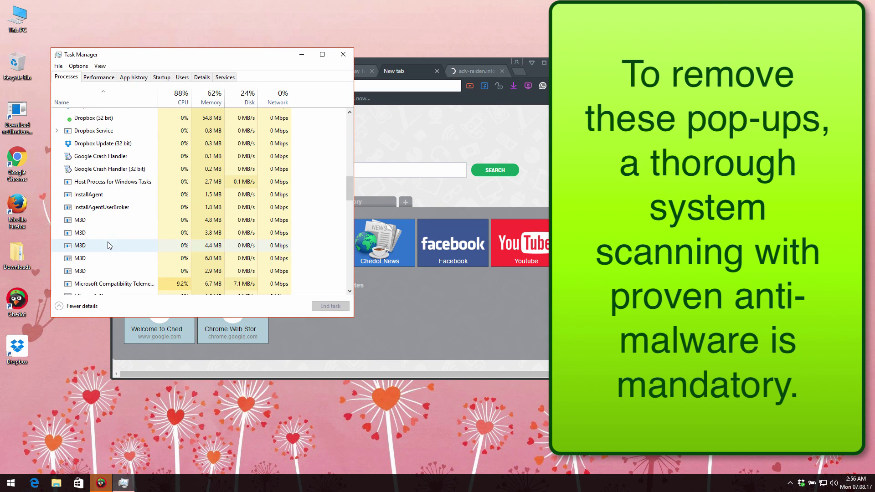
{"action": "left_click", "coordinate": [108, 246]}
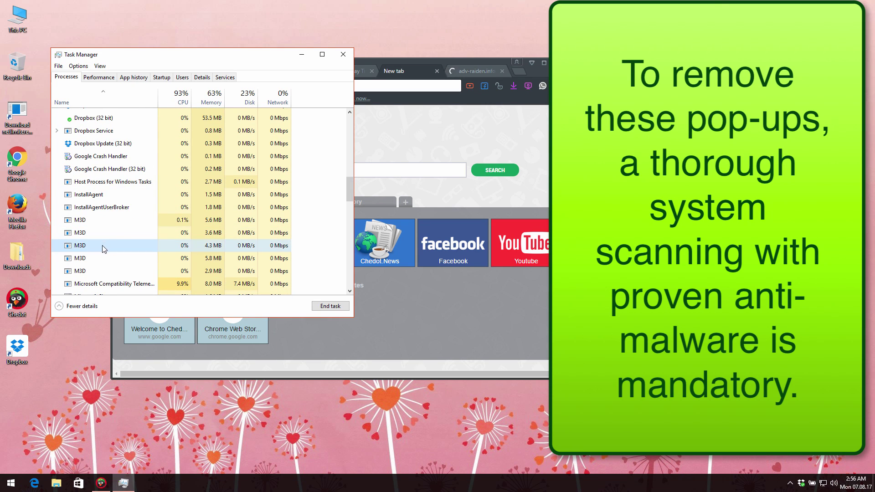
{"action": "left_click", "coordinate": [343, 55]}
Close the New tab, Parimatch, 504 Gateway Time-out and one more pop-up tab
{"action": "left_click", "coordinate": [394, 74]}
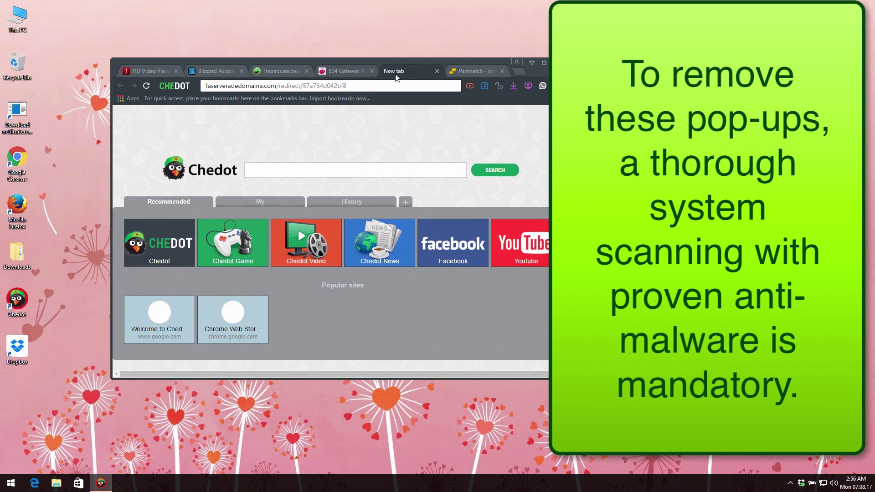
{"action": "left_click", "coordinate": [437, 70]}
{"action": "left_click", "coordinate": [436, 71]}
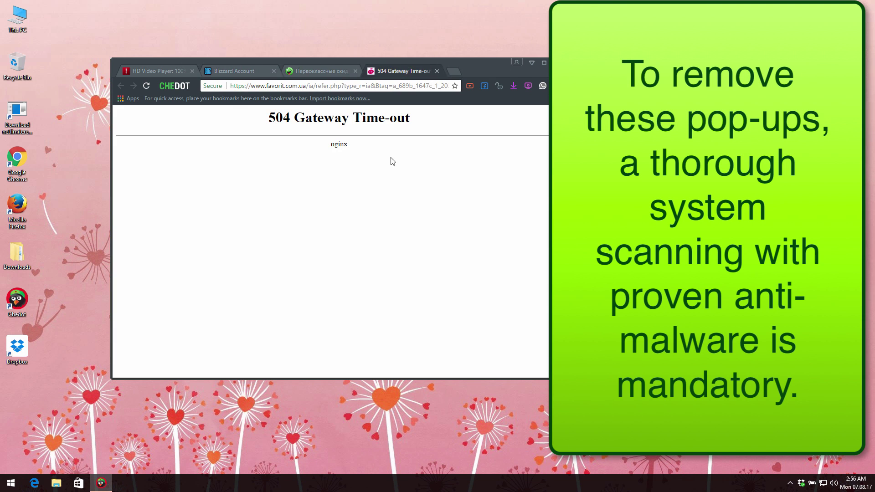
{"action": "left_click", "coordinate": [461, 71]}
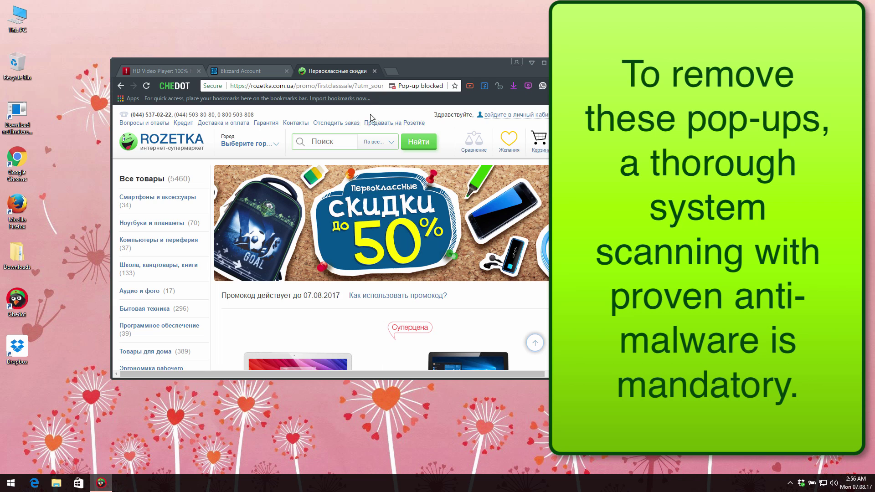